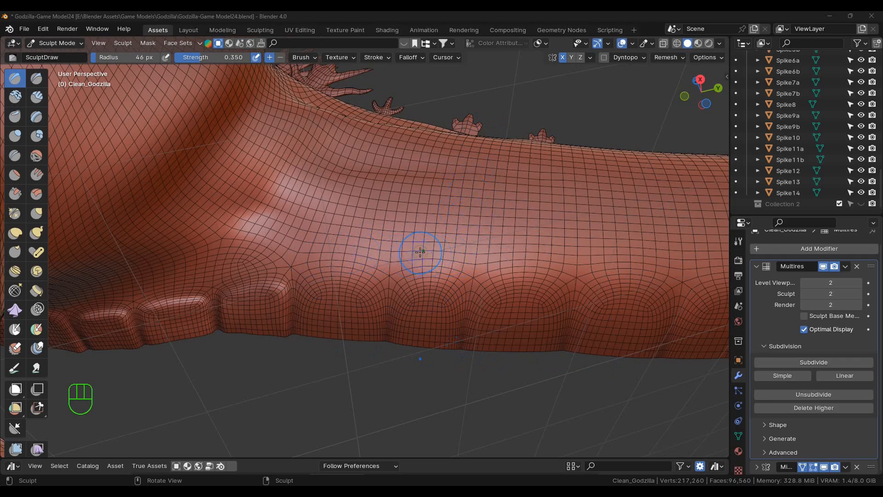
Sculpt a raised ridge across the side of the tail near its base and along the border above the adjoining underside plates.
mouse_move(456, 272)
middle_down()
mouse_move(435, 269)
mouse_move(434, 246)
mouse_move(401, 253)
mouse_move(452, 257)
mouse_move(441, 269)
mouse_move(448, 276)
mouse_move(437, 274)
mouse_move(446, 278)
mouse_move(445, 269)
middle_up()
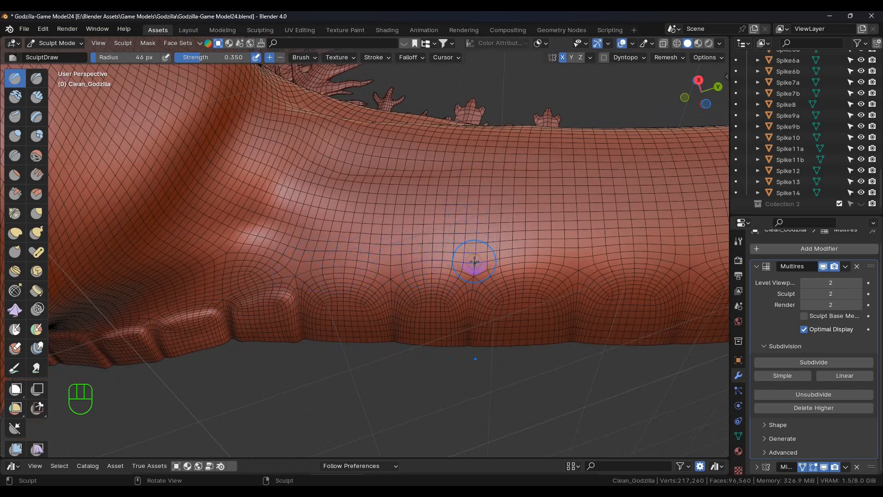
mouse_move(443, 266)
mouse_down()
mouse_move(402, 311)
mouse_move(402, 304)
mouse_move(375, 309)
mouse_move(409, 326)
mouse_move(631, 332)
mouse_move(341, 347)
mouse_move(414, 318)
mouse_move(337, 286)
mouse_move(306, 261)
mouse_move(374, 262)
mouse_up()
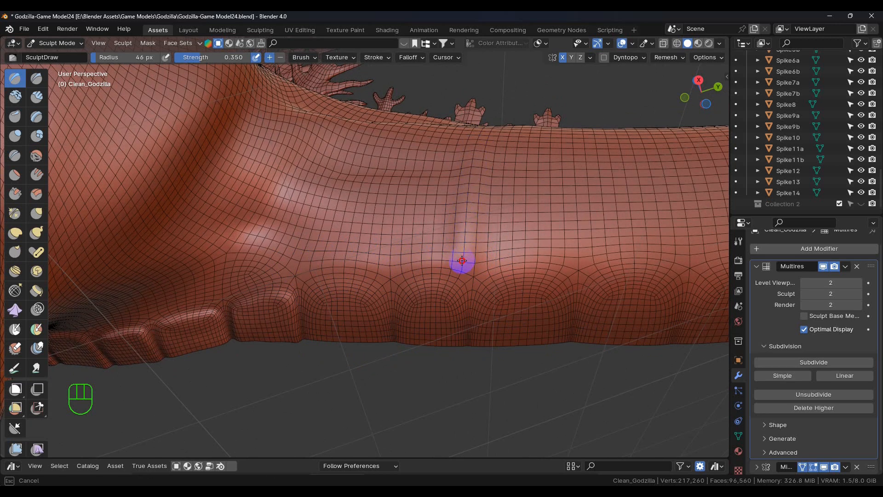
drag(302, 264, 371, 263)
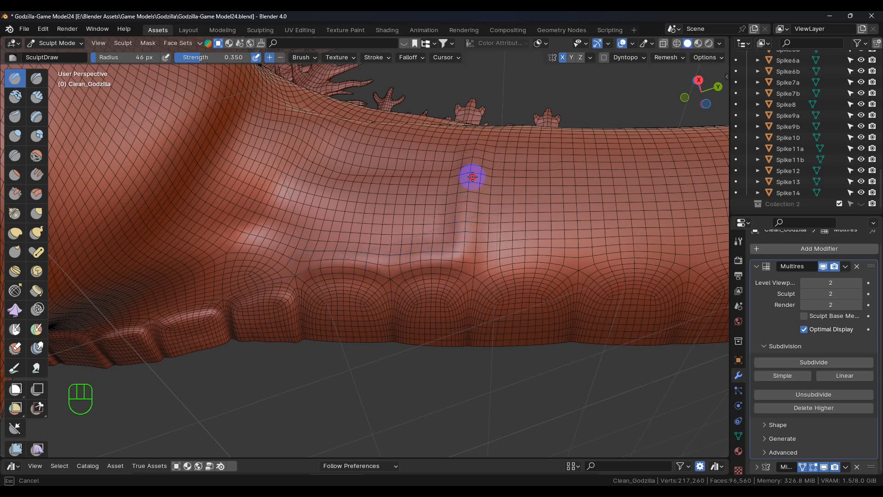
drag(321, 258, 298, 251)
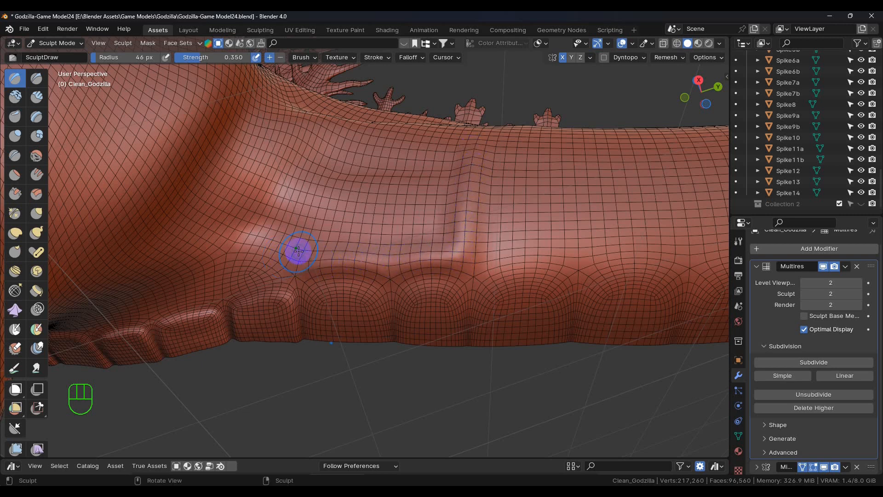
Extend the first tail ridge up the flank to the dorsal spikes with the Draw brush.
middle_drag(522, 259, 559, 227)
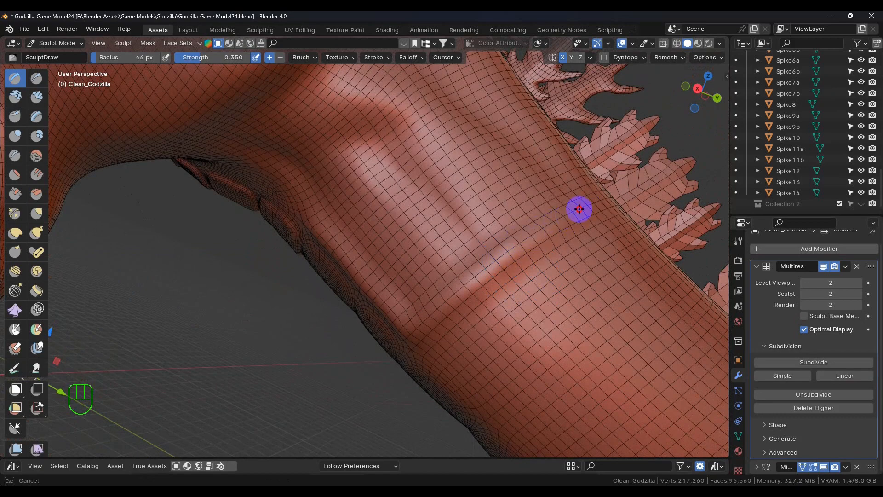
middle_drag(566, 225, 576, 182)
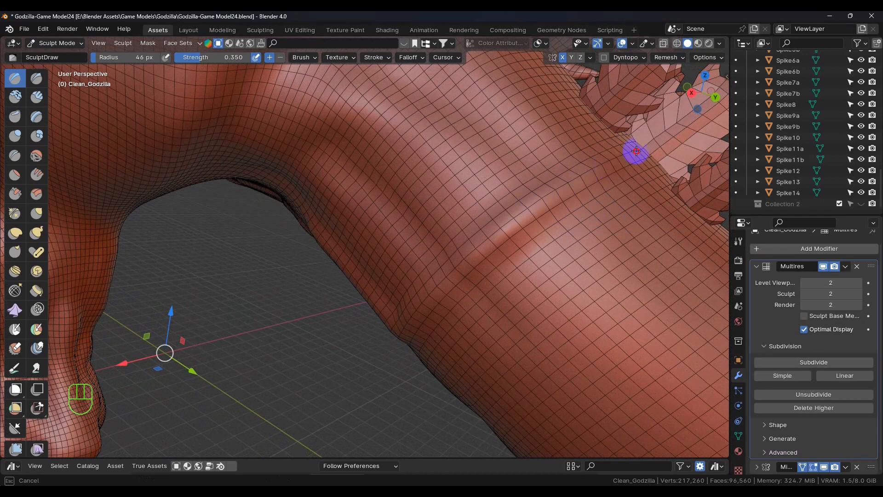
middle_drag(646, 148, 559, 208)
mouse_move(440, 201)
mouse_down()
mouse_move(421, 195)
mouse_move(344, 223)
mouse_up()
mouse_move(343, 223)
middle_down()
mouse_move(396, 217)
mouse_move(442, 232)
mouse_move(446, 252)
mouse_move(408, 248)
mouse_move(412, 276)
mouse_move(430, 249)
mouse_move(450, 241)
mouse_move(471, 170)
middle_up()
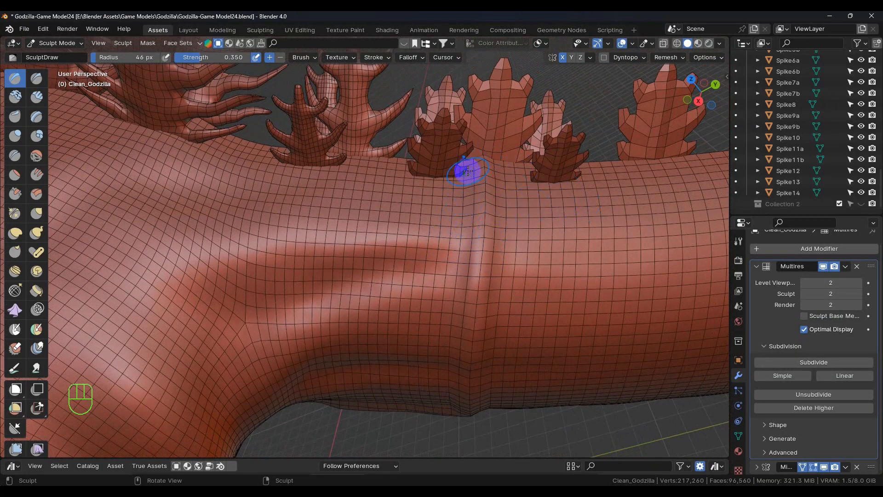
Build up the first ridge below the spikes and the skin on its hip side.
mouse_move(468, 168)
mouse_down()
mouse_move(457, 173)
mouse_move(486, 181)
mouse_move(404, 219)
mouse_move(467, 211)
mouse_move(436, 286)
mouse_up()
middle_drag(436, 286, 478, 224)
mouse_move(477, 245)
mouse_down()
mouse_move(456, 209)
mouse_move(475, 253)
mouse_move(457, 262)
mouse_move(473, 293)
mouse_move(341, 318)
mouse_up()
middle_drag(343, 317, 391, 281)
mouse_move(529, 270)
mouse_down()
mouse_move(456, 262)
mouse_move(483, 246)
mouse_move(465, 247)
mouse_move(424, 276)
mouse_move(437, 265)
mouse_up()
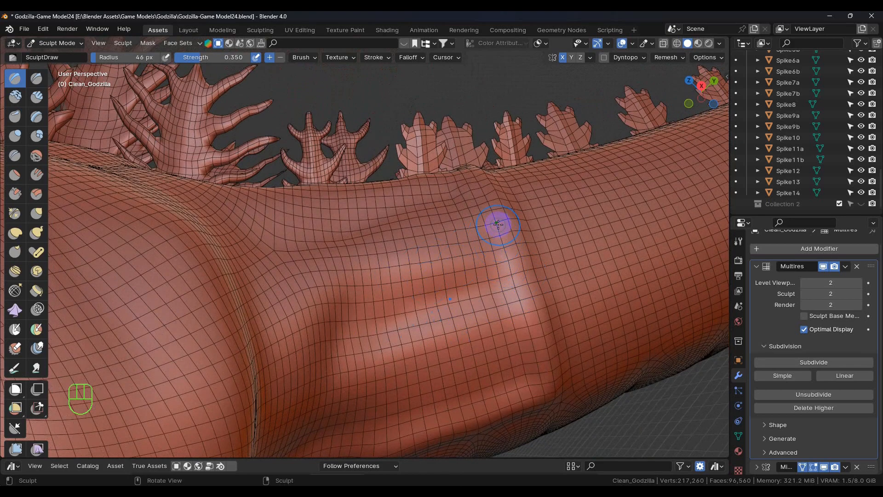
Add volume and lengthwise folds to the tail's first segment, running from the ridge towards the hip.
mouse_move(444, 346)
middle_down()
mouse_move(443, 360)
mouse_move(467, 237)
middle_up()
mouse_move(468, 237)
mouse_down()
mouse_move(467, 218)
mouse_move(442, 256)
mouse_move(482, 235)
mouse_up()
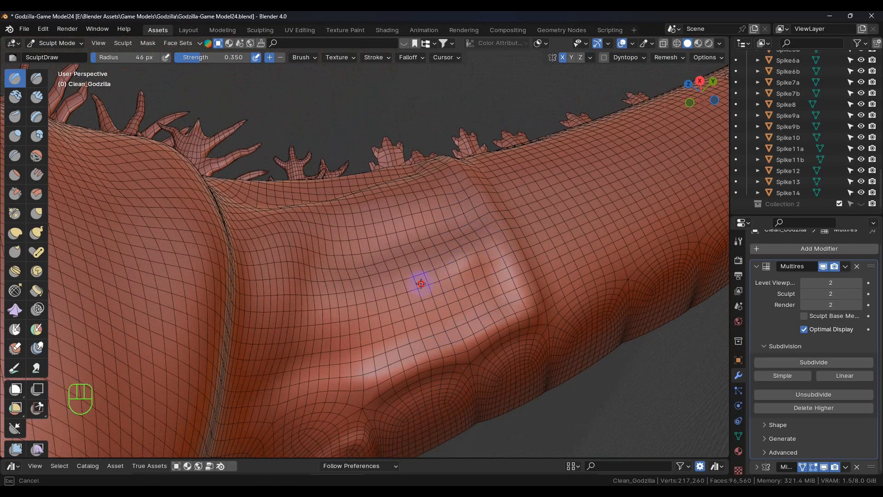
mouse_move(467, 267)
mouse_down()
mouse_move(499, 256)
mouse_move(532, 335)
mouse_move(479, 319)
mouse_move(428, 349)
mouse_move(377, 351)
mouse_up()
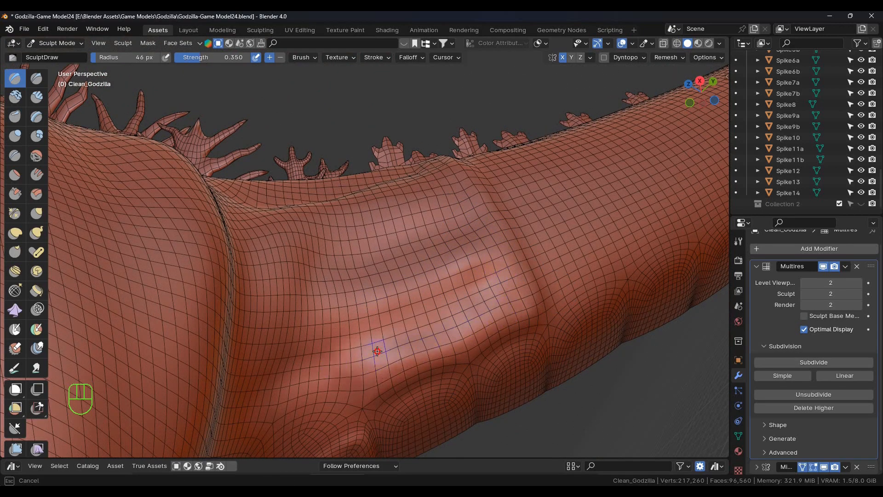
drag(485, 276, 360, 347)
mouse_move(361, 347)
middle_down()
mouse_move(401, 388)
mouse_move(424, 347)
mouse_move(395, 315)
mouse_move(444, 302)
mouse_move(455, 343)
mouse_move(399, 311)
middle_up()
mouse_move(383, 301)
mouse_down()
mouse_move(357, 310)
mouse_move(351, 336)
mouse_move(362, 303)
mouse_move(341, 282)
mouse_move(408, 247)
mouse_move(398, 240)
mouse_move(366, 254)
mouse_up()
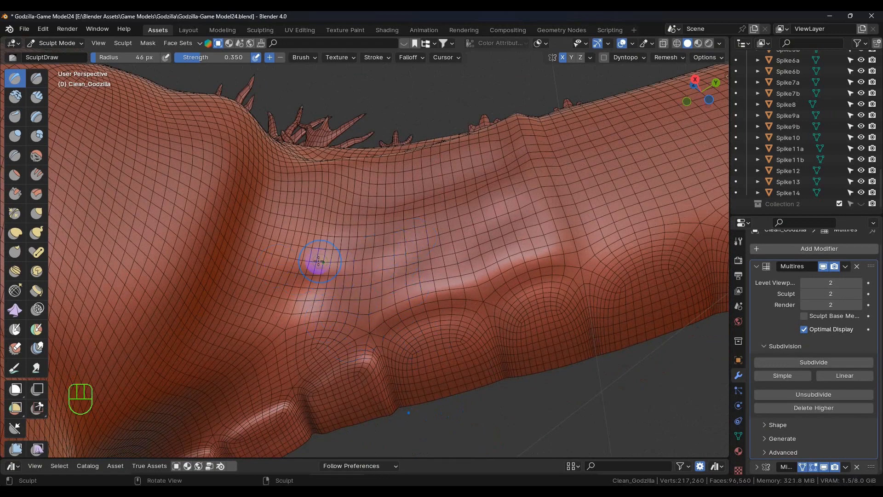
Sculpt a second ridge farther along the tail and raise the border above the underside plates between the two ridges.
mouse_move(509, 227)
middle_down()
mouse_move(603, 259)
mouse_move(558, 256)
mouse_move(534, 277)
mouse_move(470, 275)
mouse_move(352, 233)
mouse_move(457, 253)
mouse_move(454, 311)
mouse_move(489, 336)
mouse_move(487, 221)
mouse_move(465, 341)
mouse_move(463, 310)
mouse_move(493, 307)
mouse_move(500, 270)
mouse_move(394, 233)
middle_up()
scroll(465, 340, down, 2)
scroll(495, 299, up, 2)
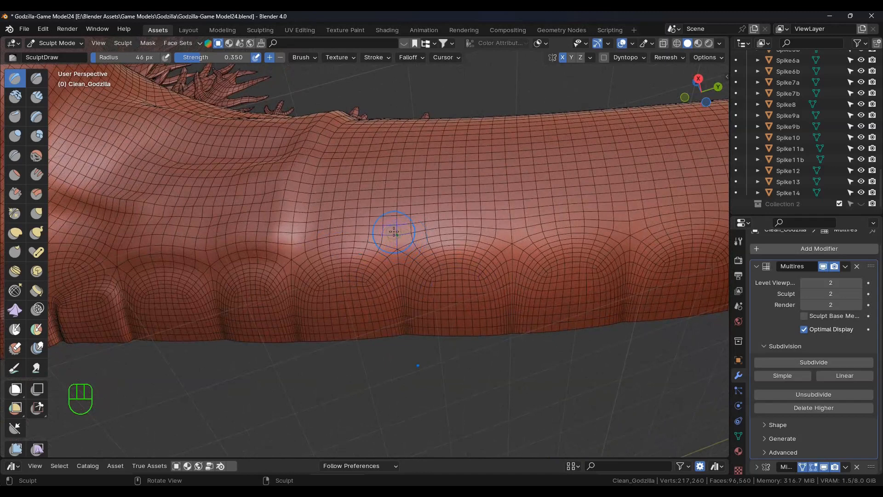
drag(309, 239, 346, 231)
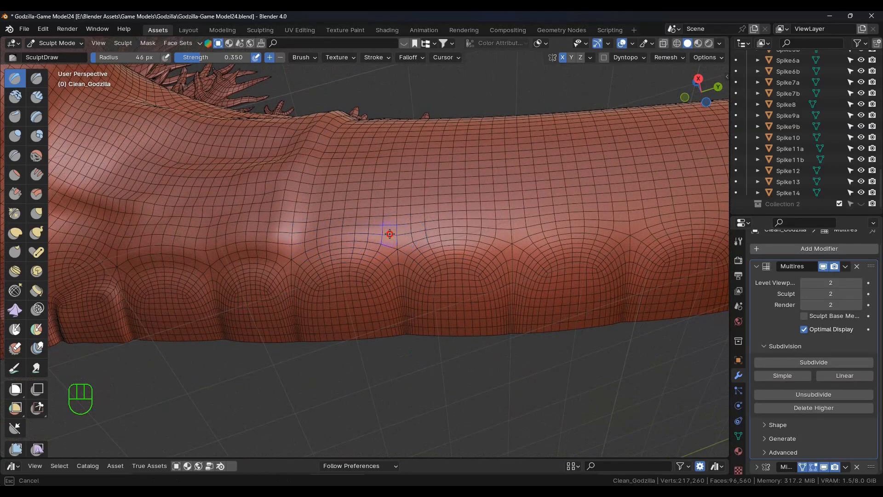
mouse_move(499, 187)
mouse_down()
mouse_move(495, 130)
mouse_move(489, 197)
mouse_up()
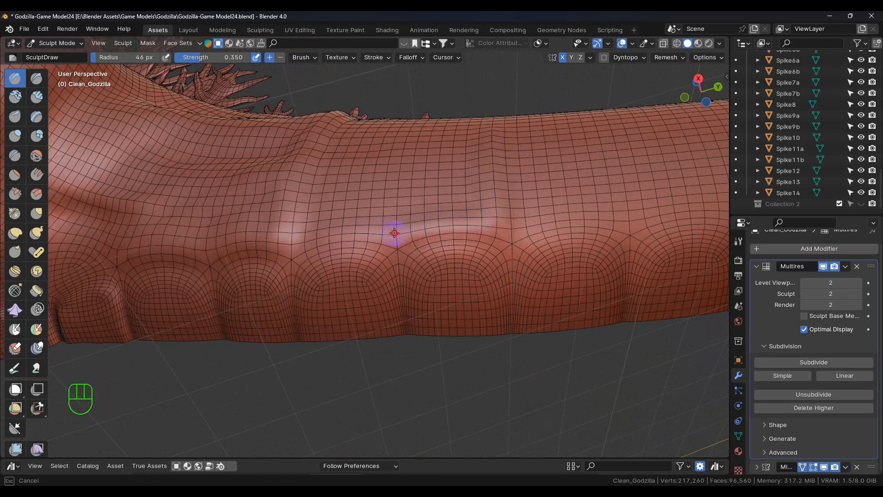
drag(310, 237, 263, 272)
Extend the second tail ridge up over the flank towards the dorsal spikes.
mouse_move(263, 271)
middle_down()
mouse_move(408, 288)
mouse_move(475, 251)
middle_up()
mouse_move(404, 256)
mouse_down()
mouse_move(459, 172)
mouse_move(468, 211)
mouse_up()
mouse_move(467, 211)
middle_down()
mouse_move(468, 262)
mouse_move(397, 255)
middle_up()
drag(398, 255, 393, 236)
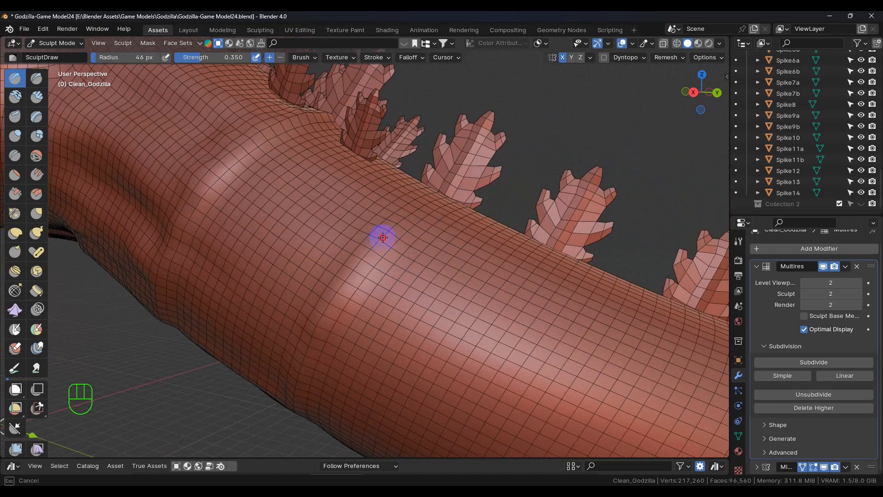
drag(441, 198, 438, 203)
mouse_move(433, 220)
middle_down()
mouse_move(432, 234)
mouse_move(382, 266)
middle_up()
mouse_move(376, 254)
mouse_down()
mouse_move(398, 234)
mouse_move(343, 292)
mouse_up()
Fill out the upper flank between the first and second tail ridges with overlapping Draw strokes.
mouse_move(343, 292)
middle_down()
mouse_move(321, 322)
mouse_move(399, 294)
mouse_move(456, 295)
mouse_move(495, 244)
mouse_move(483, 181)
middle_up()
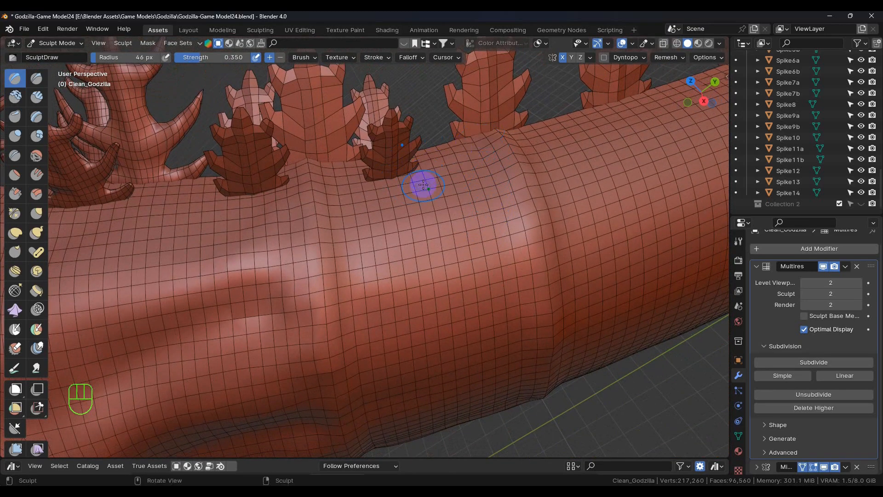
drag(479, 159, 504, 193)
mouse_move(389, 242)
mouse_down()
mouse_move(502, 188)
mouse_move(458, 197)
mouse_move(494, 236)
mouse_move(533, 312)
mouse_up()
middle_drag(516, 325, 509, 276)
mouse_move(508, 163)
mouse_down()
mouse_move(405, 267)
mouse_move(496, 258)
mouse_up()
middle_drag(488, 294, 475, 275)
mouse_move(406, 215)
mouse_down()
mouse_move(403, 239)
mouse_move(501, 236)
mouse_move(491, 236)
mouse_move(513, 227)
mouse_move(515, 183)
mouse_move(505, 217)
mouse_move(445, 211)
mouse_move(428, 237)
mouse_move(520, 213)
mouse_move(506, 225)
mouse_up()
mouse_move(418, 252)
middle_down()
mouse_move(414, 272)
mouse_move(448, 278)
mouse_move(467, 212)
middle_up()
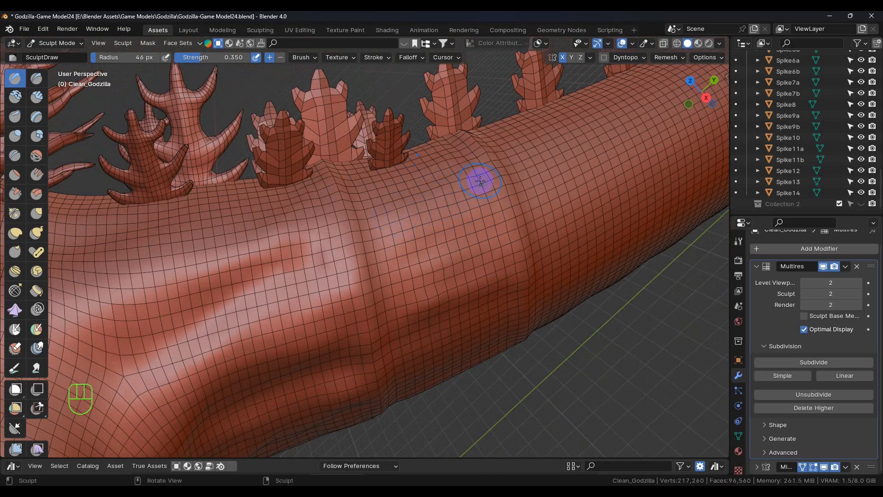
Thicken the second tail segment's side and top with further strokes beside the second ridge.
middle_drag(461, 173, 447, 193)
drag(454, 170, 427, 177)
drag(374, 189, 239, 219)
mouse_move(191, 230)
middle_down()
mouse_move(347, 310)
mouse_move(447, 311)
mouse_move(405, 300)
mouse_move(411, 249)
middle_up()
drag(415, 201, 407, 195)
mouse_move(411, 198)
mouse_down()
mouse_move(394, 217)
mouse_move(367, 222)
mouse_move(387, 258)
mouse_move(403, 270)
mouse_move(448, 226)
mouse_up()
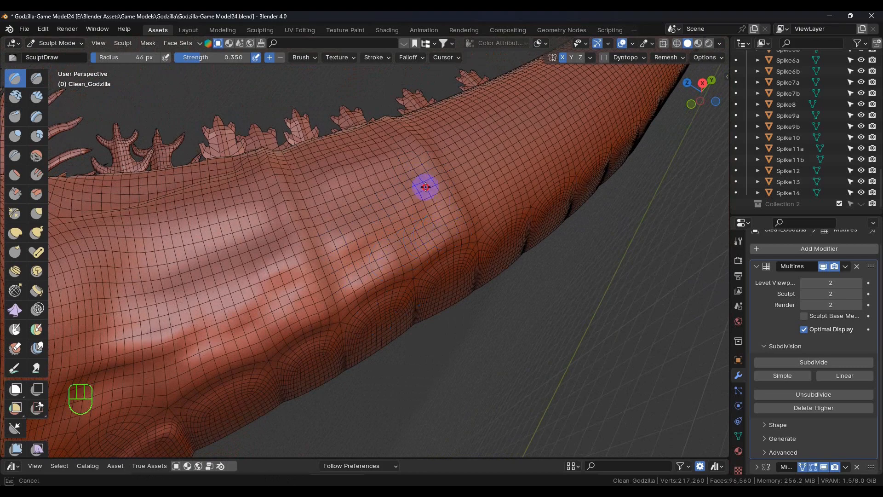
Sculpt a third ridge across the tail's side and raise the plate border between it and the second ridge.
mouse_move(426, 187)
middle_down()
mouse_move(347, 324)
mouse_move(364, 238)
mouse_move(467, 256)
mouse_move(454, 258)
mouse_move(469, 302)
mouse_move(441, 236)
mouse_move(408, 240)
mouse_move(492, 312)
mouse_move(456, 299)
mouse_move(440, 278)
mouse_move(441, 236)
mouse_move(336, 217)
middle_up()
scroll(439, 278, up, 2)
scroll(442, 236, up, 4)
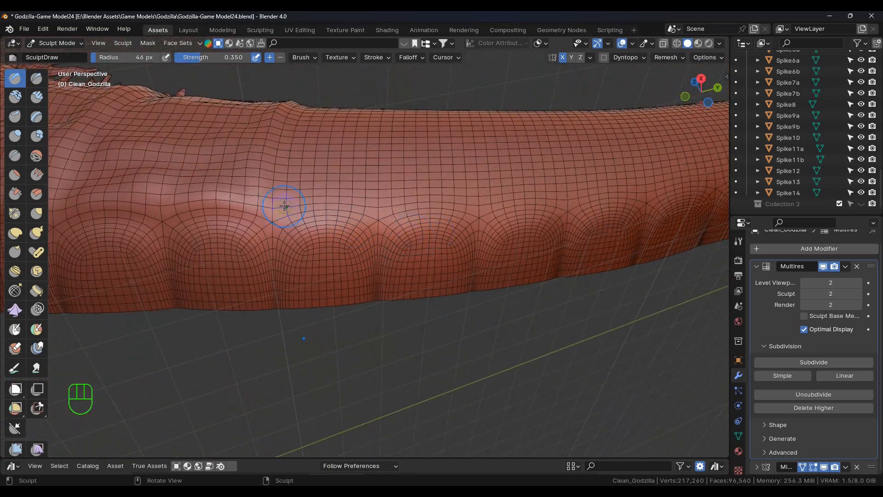
drag(280, 208, 313, 200)
drag(369, 206, 407, 195)
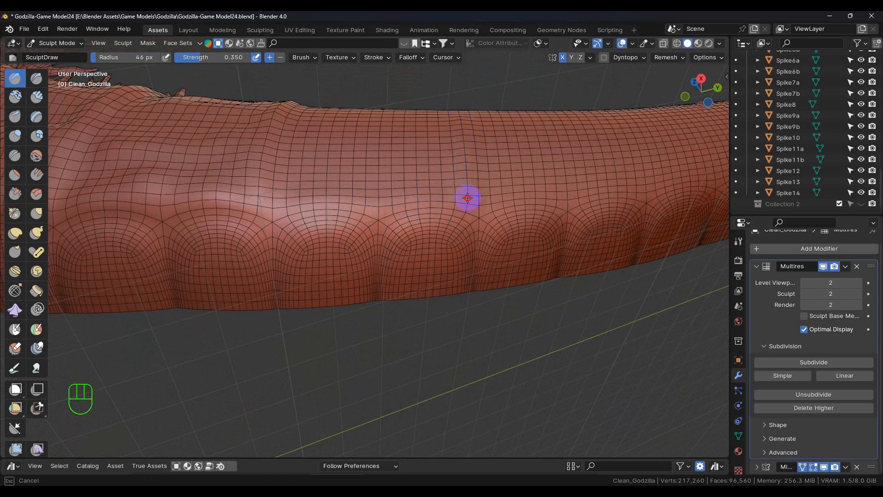
mouse_move(458, 129)
mouse_down()
mouse_move(462, 140)
mouse_move(462, 115)
mouse_move(462, 201)
mouse_move(426, 192)
mouse_move(375, 201)
mouse_up()
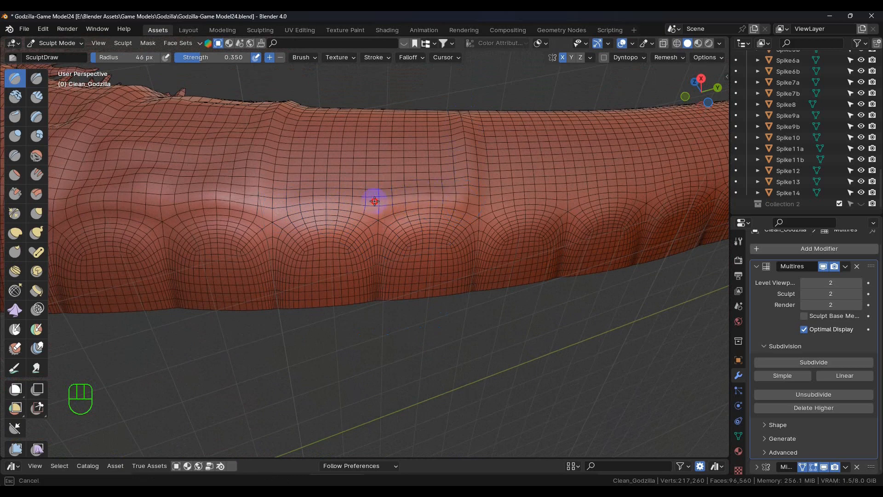
drag(302, 203, 288, 206)
Extend the third tail ridge up over the flank to the top of the tail beside the spikes.
mouse_move(443, 243)
middle_down()
mouse_move(410, 239)
mouse_move(477, 252)
middle_up()
drag(433, 242, 442, 231)
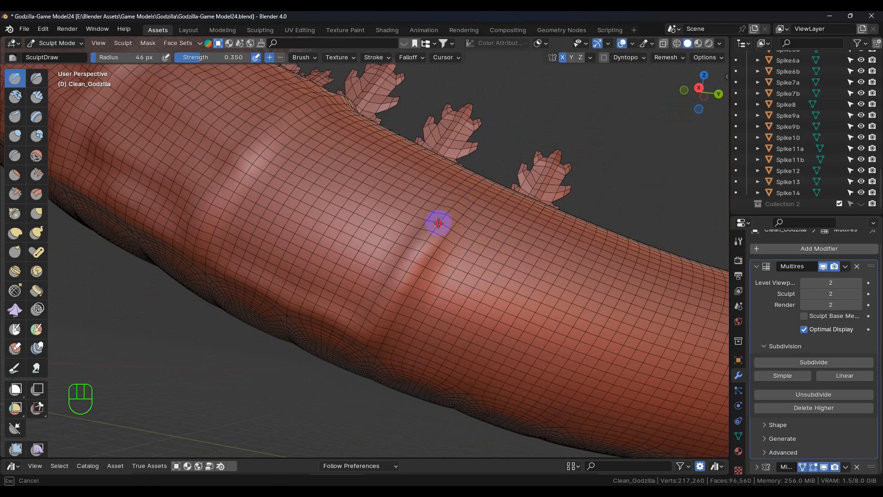
drag(462, 195, 467, 223)
mouse_move(467, 230)
middle_down()
mouse_move(467, 266)
mouse_move(427, 271)
middle_up()
drag(381, 243, 416, 208)
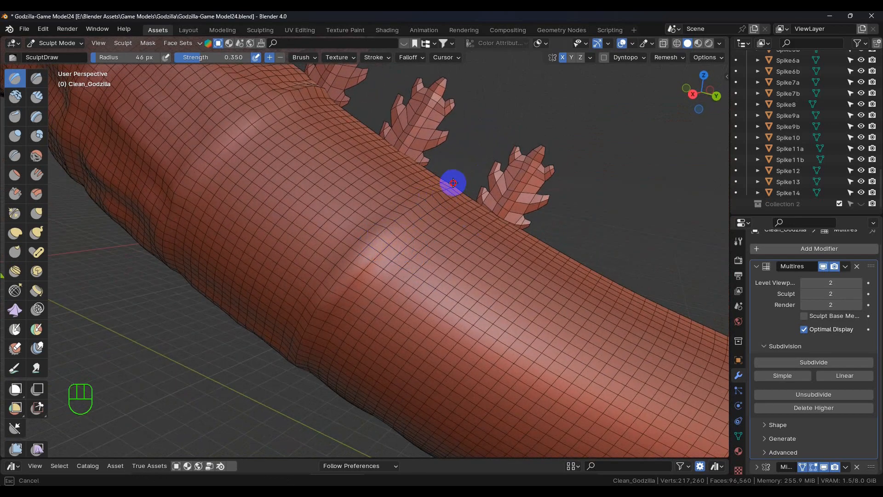
drag(412, 203, 413, 205)
mouse_move(412, 205)
middle_down()
mouse_move(426, 227)
mouse_move(385, 182)
middle_up()
Build up the upper flank and back of the tail between the second and third ridges.
mouse_move(390, 197)
middle_down()
mouse_move(442, 276)
mouse_move(430, 306)
mouse_move(434, 258)
mouse_move(478, 207)
middle_up()
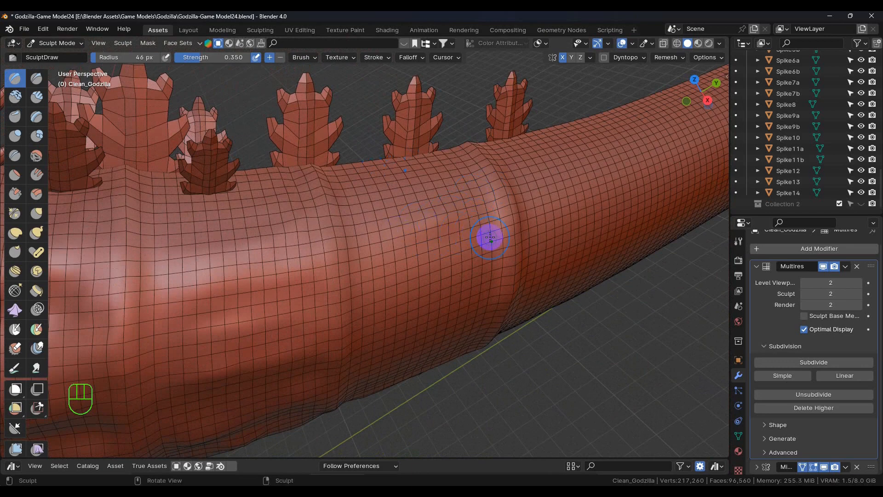
drag(393, 233, 479, 256)
mouse_move(399, 278)
mouse_down()
mouse_move(379, 284)
mouse_move(442, 262)
mouse_up()
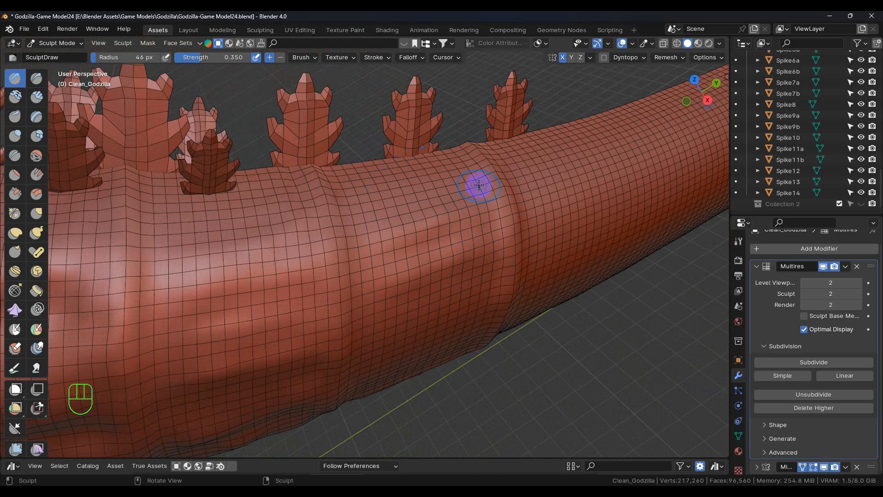
mouse_move(435, 188)
mouse_down()
mouse_move(420, 172)
mouse_move(459, 147)
mouse_move(453, 153)
mouse_up()
mouse_move(378, 175)
mouse_down()
mouse_move(449, 155)
mouse_move(384, 171)
mouse_up()
drag(442, 191, 465, 171)
mouse_move(378, 205)
mouse_down()
mouse_move(470, 163)
mouse_move(488, 180)
mouse_up()
Thicken the third ridge from the spikes downward and fill out the lower flank on its hip side.
mouse_move(484, 195)
middle_down()
mouse_move(429, 146)
mouse_move(387, 138)
middle_up()
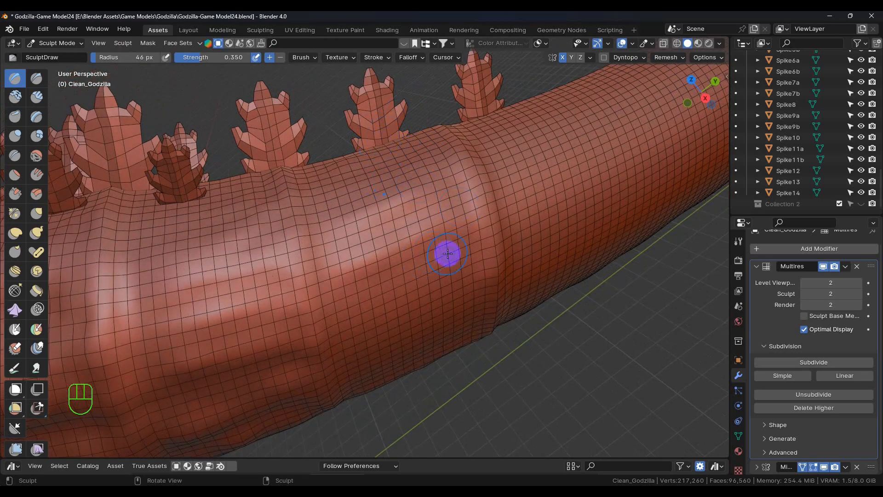
middle_drag(433, 250, 450, 257)
mouse_move(430, 209)
middle_down()
mouse_move(420, 260)
mouse_move(456, 199)
middle_up()
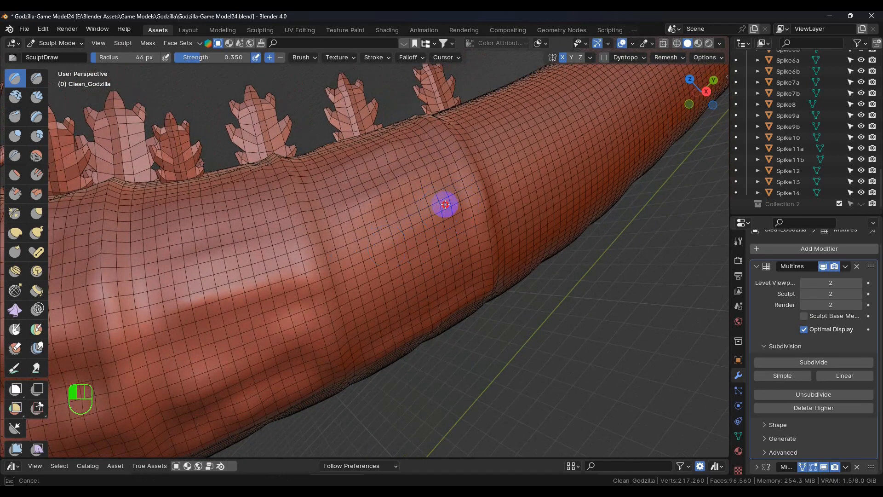
drag(435, 121, 444, 135)
middle_drag(461, 304, 426, 223)
drag(437, 159, 437, 160)
drag(460, 215, 439, 241)
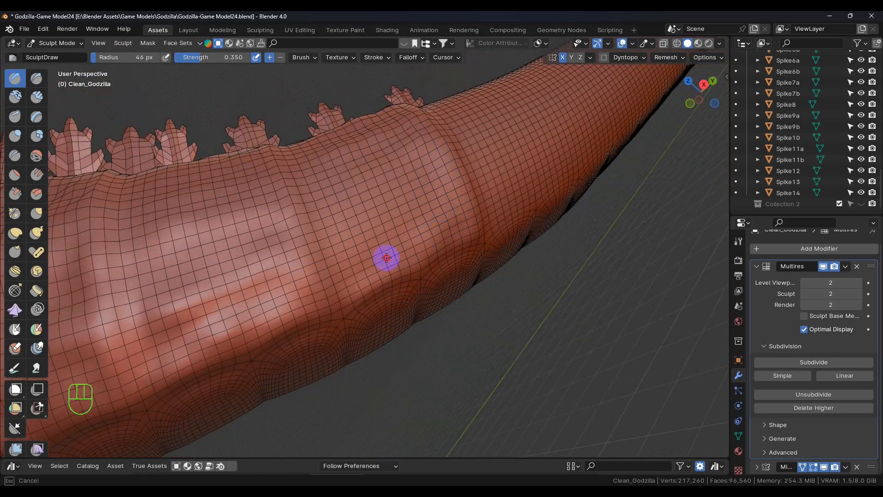
drag(434, 173, 404, 282)
Examine the sculpted ridges along the underside, flank and tip of the tail, and the overall shape of the Godzilla model.
mouse_move(404, 282)
middle_down()
mouse_move(418, 325)
mouse_move(388, 261)
mouse_move(357, 268)
mouse_move(397, 173)
middle_up()
middle_drag(349, 156, 409, 271)
scroll(394, 274, down, 1)
scroll(441, 268, up, 5)
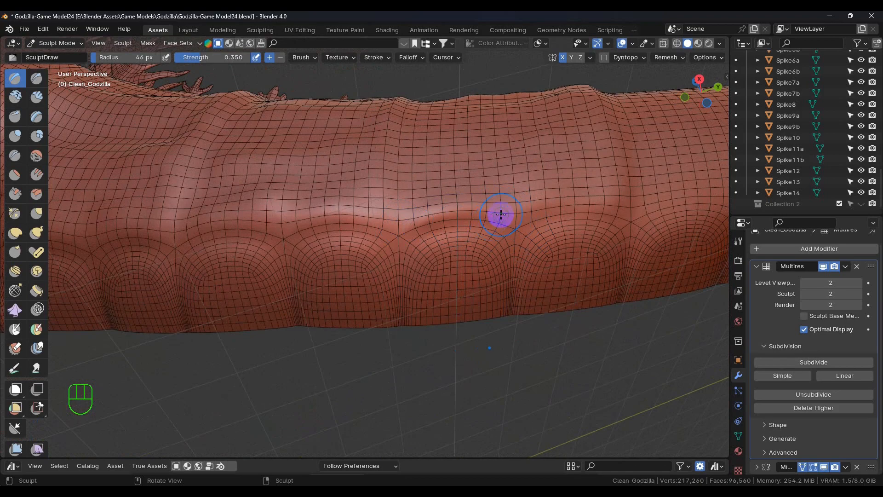
middle_drag(518, 211, 421, 217)
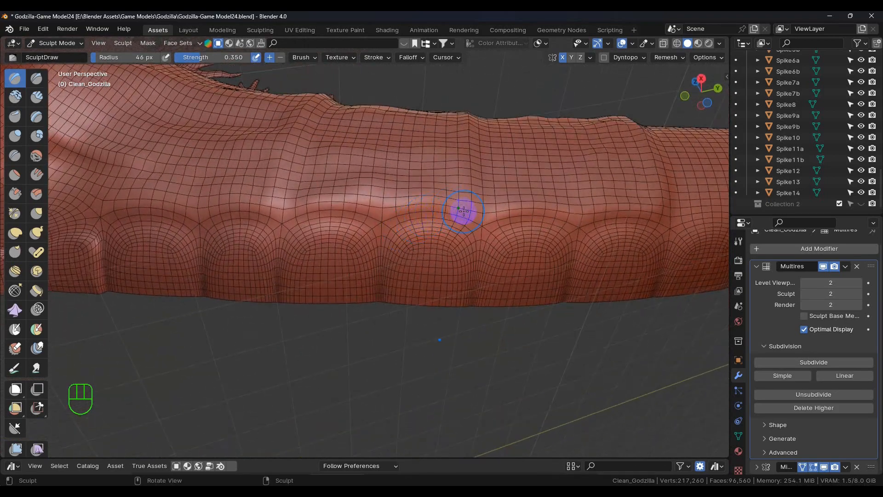
middle_drag(297, 208, 479, 249)
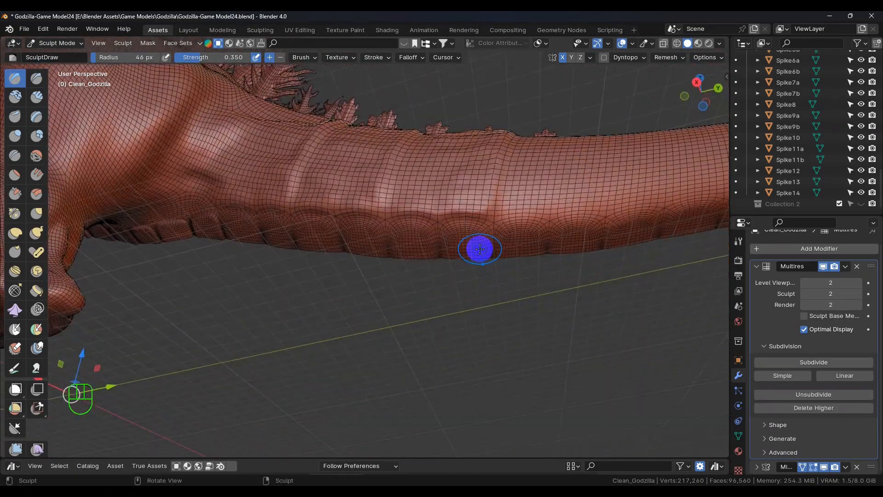
mouse_move(410, 340)
middle_down()
mouse_move(389, 343)
mouse_move(388, 335)
mouse_move(335, 321)
mouse_move(341, 314)
mouse_move(247, 162)
middle_up()
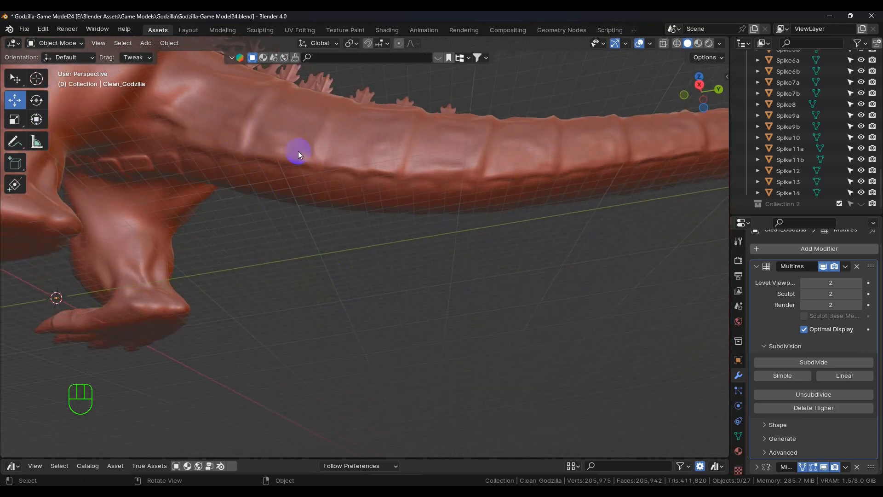
middle_drag(452, 168, 230, 156)
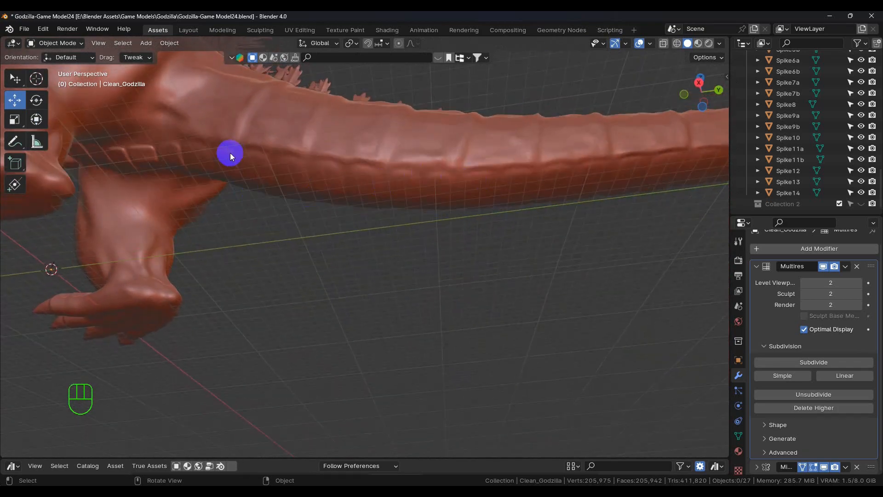
middle_drag(440, 199, 216, 146)
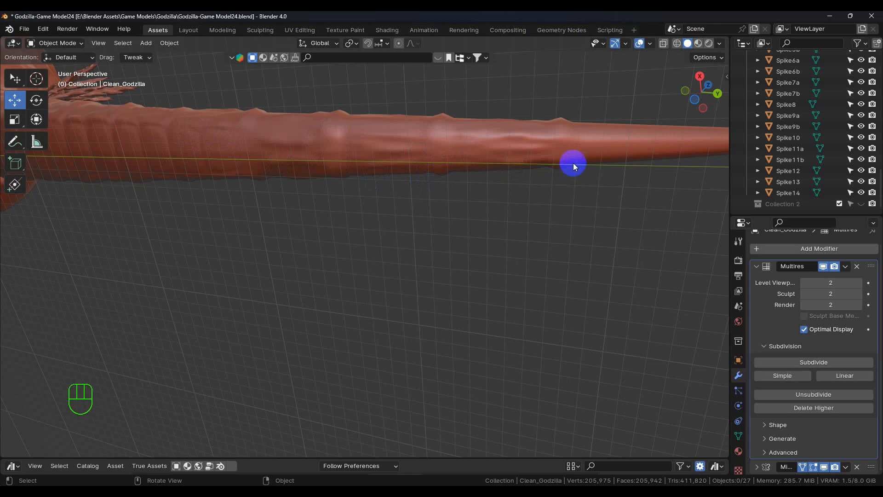
middle_drag(580, 179, 469, 308)
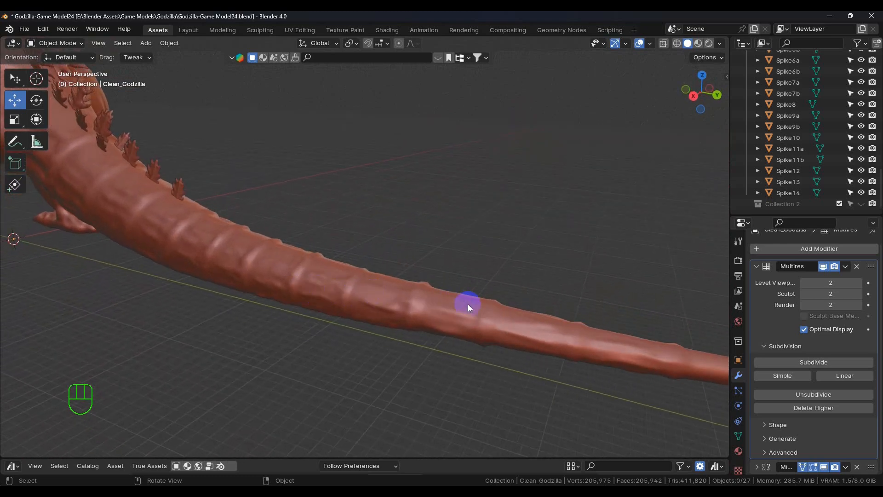
middle_drag(466, 324, 388, 238)
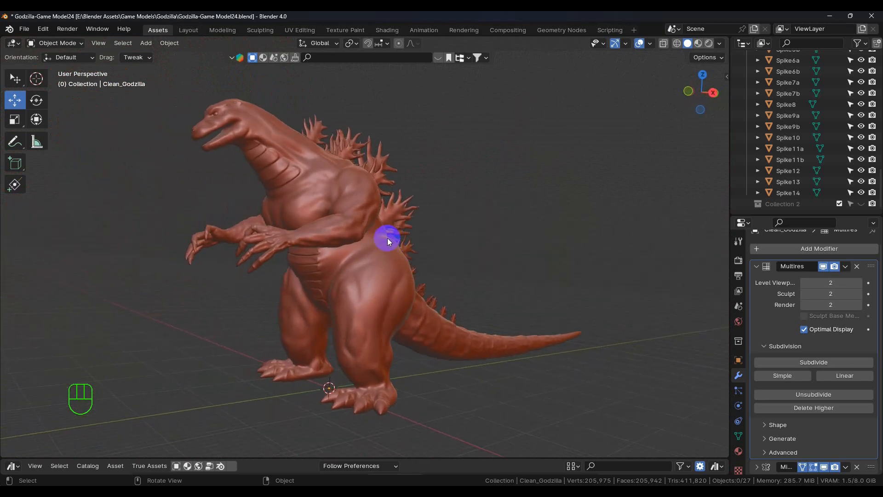